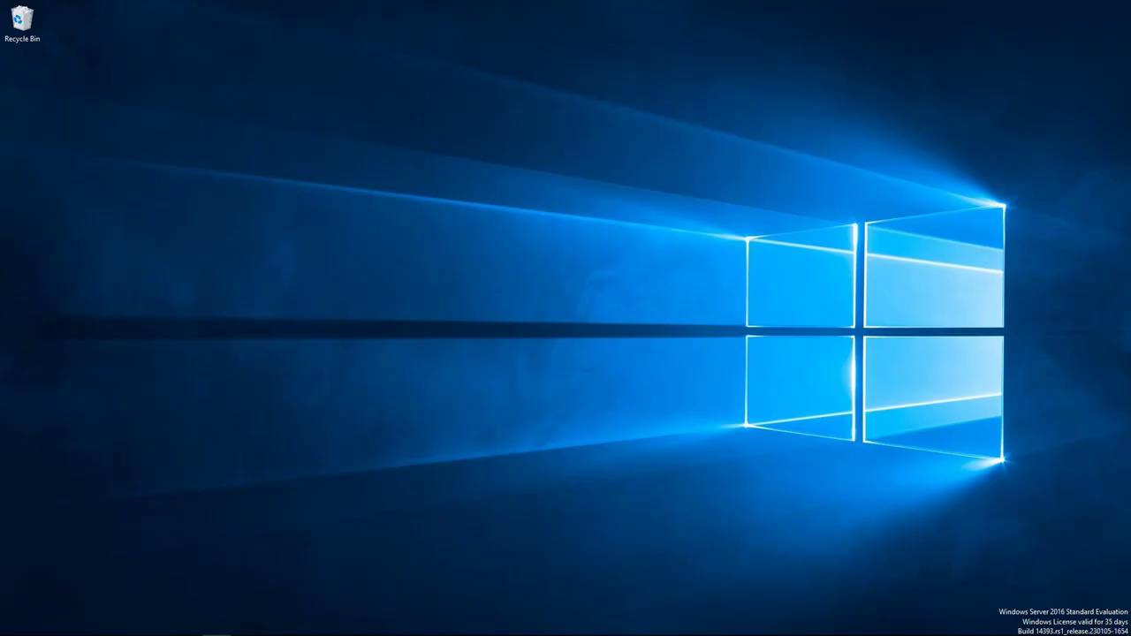
Launch Remote Desktop Connection from a Start search for 'Remote'.
key(super)
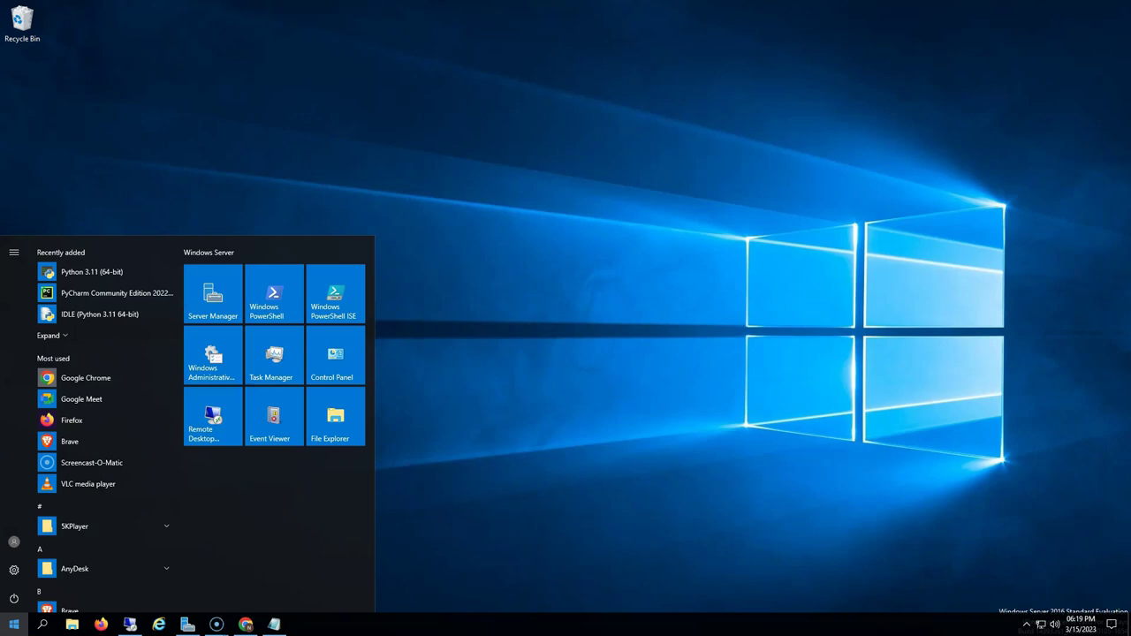
text(Remote)
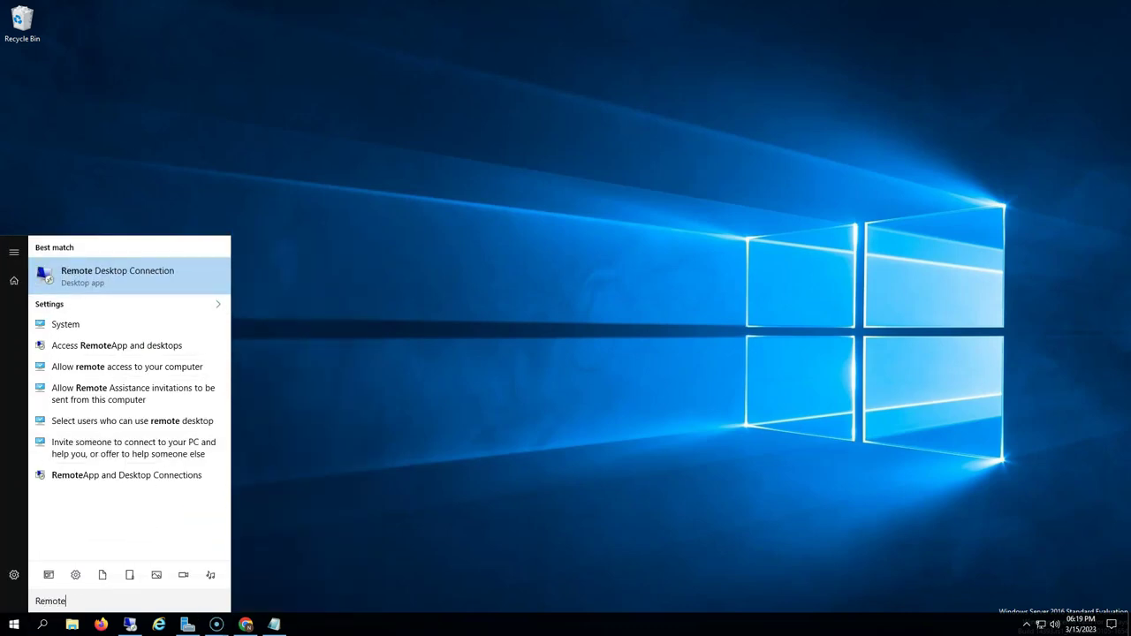
key(Return)
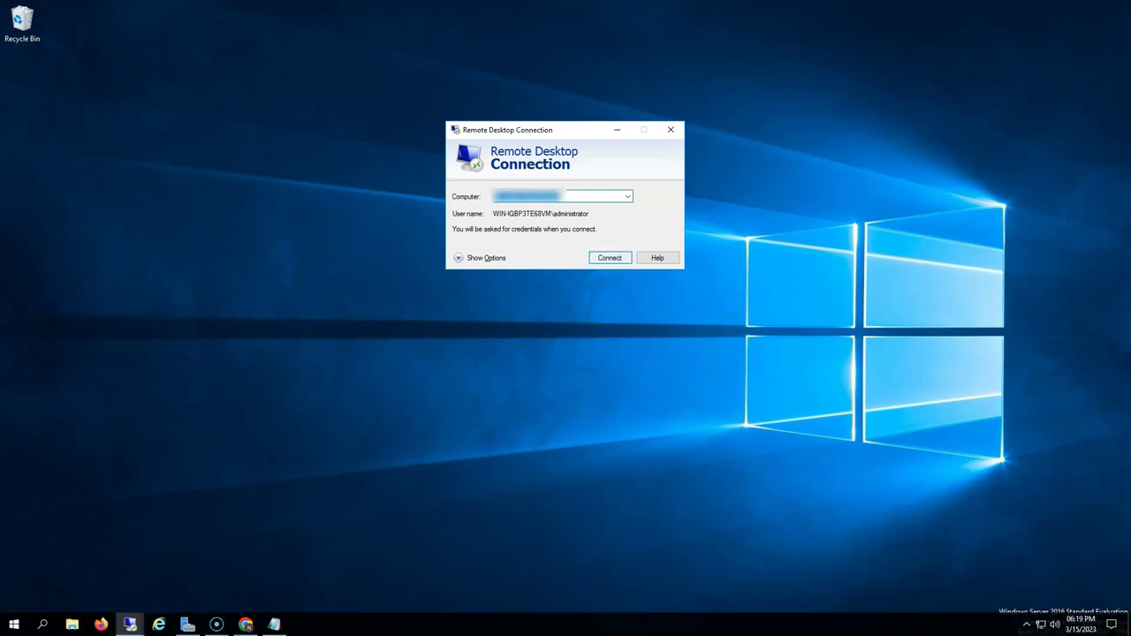
Connect as administrator with the account password and accept the server's untrusted certificate.
key(Return)
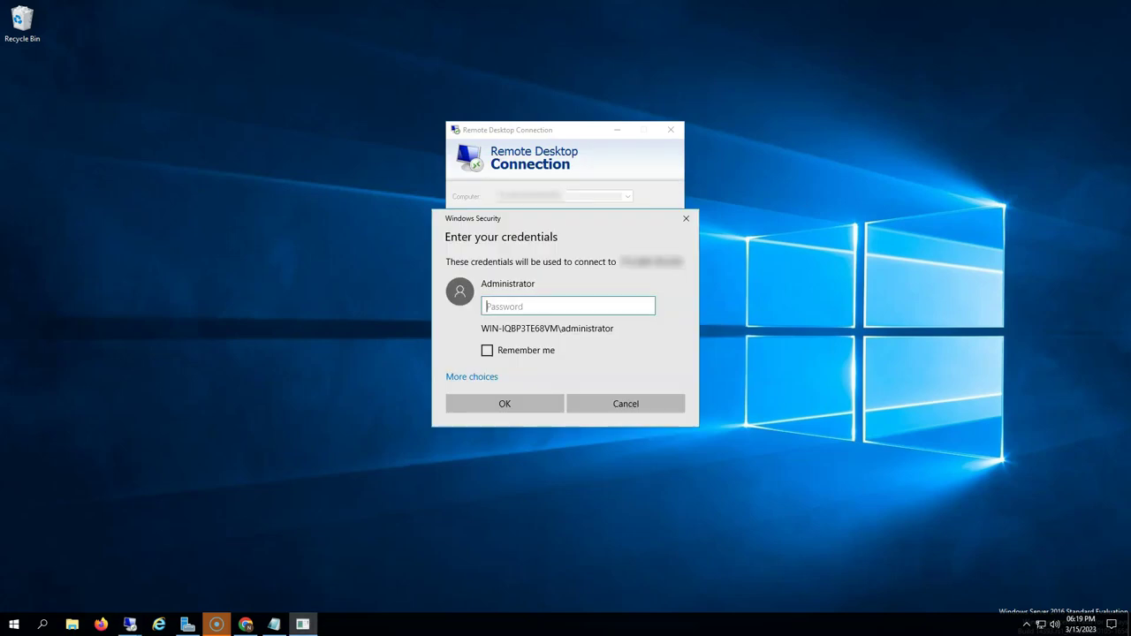
key(ctrl+v)
key(Return)
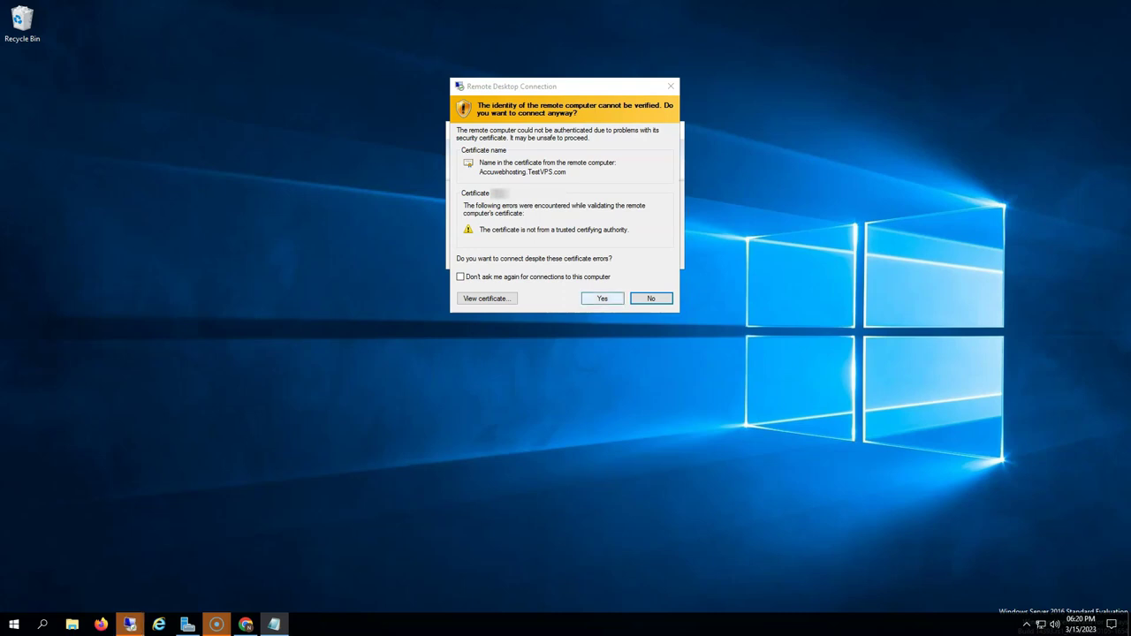
click(601, 298)
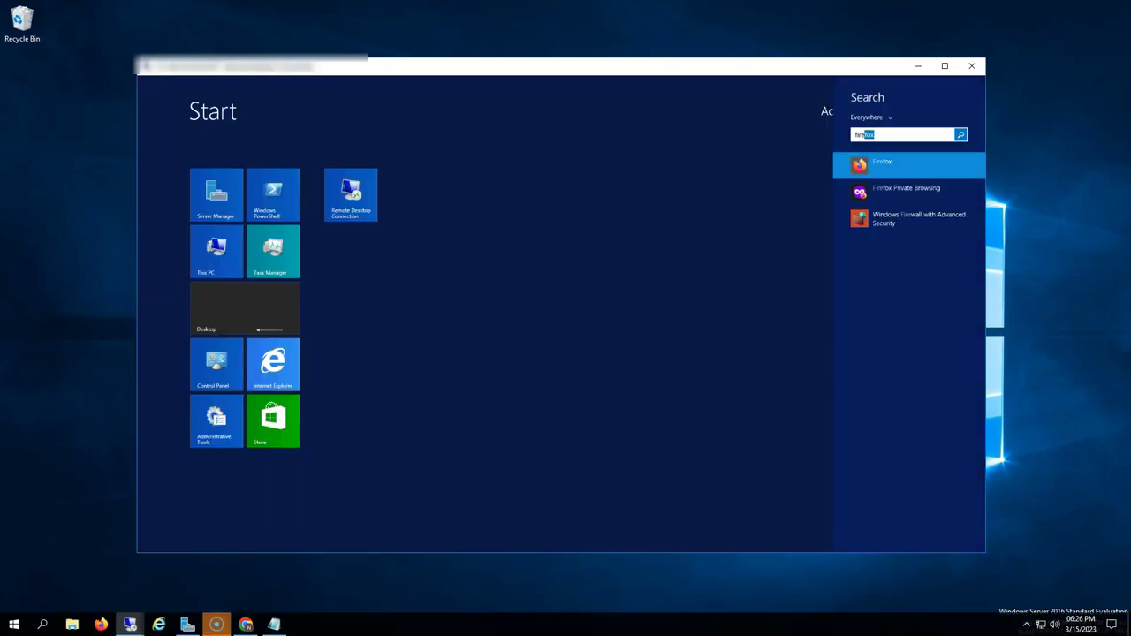
Launch Firefox, go to github.com/DigitalRuby/IPBan and scroll to the Windows install instructions.
key(Return)
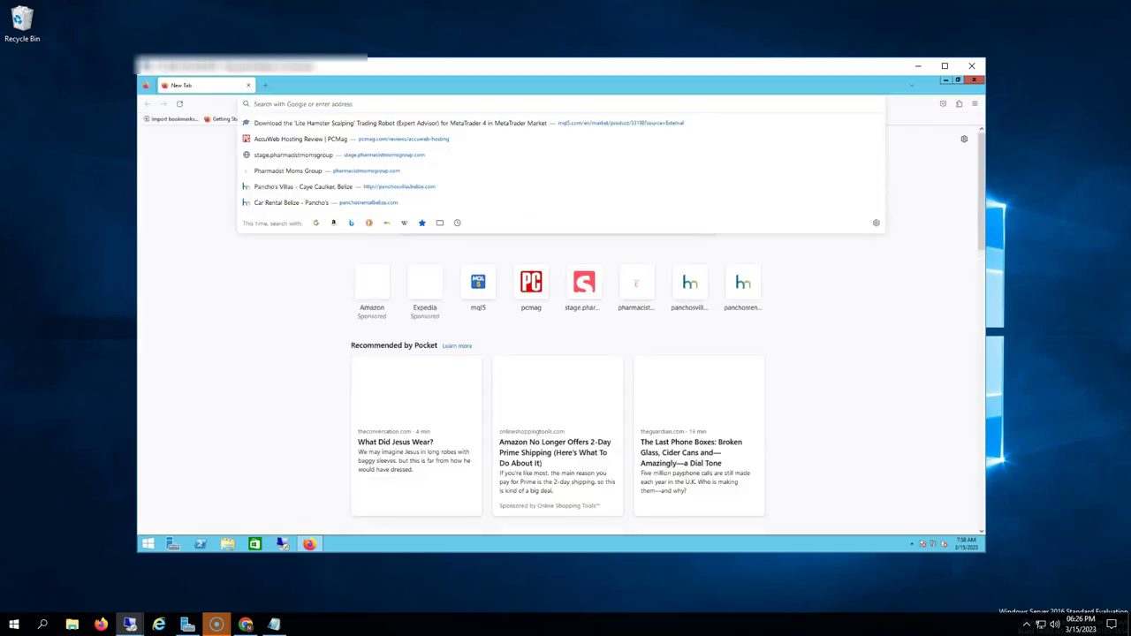
text(https://github.com/DigitalRuby/IPBan)
key(Return)
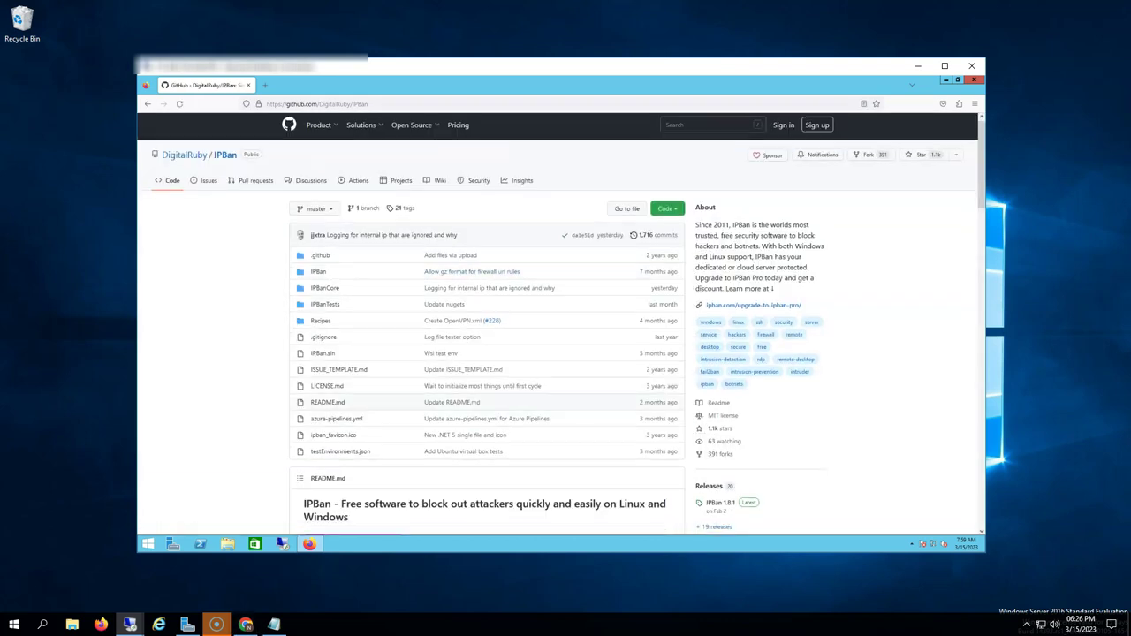
scroll(561, 324, down, 3)
scroll(561, 323, down, 10)
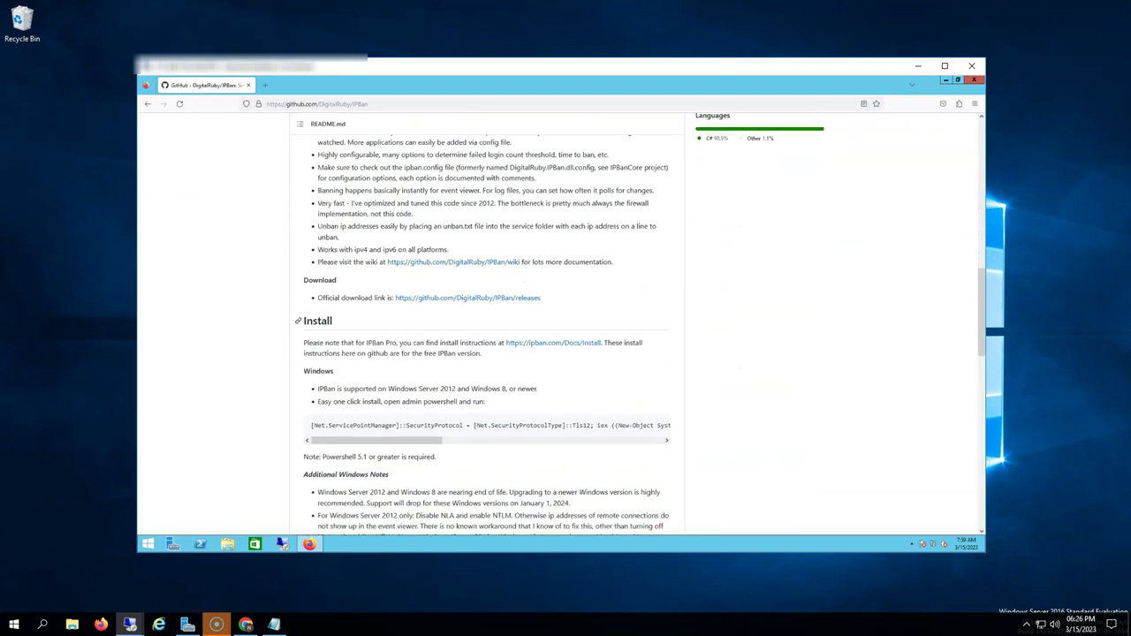
scroll(561, 324, up, 1)
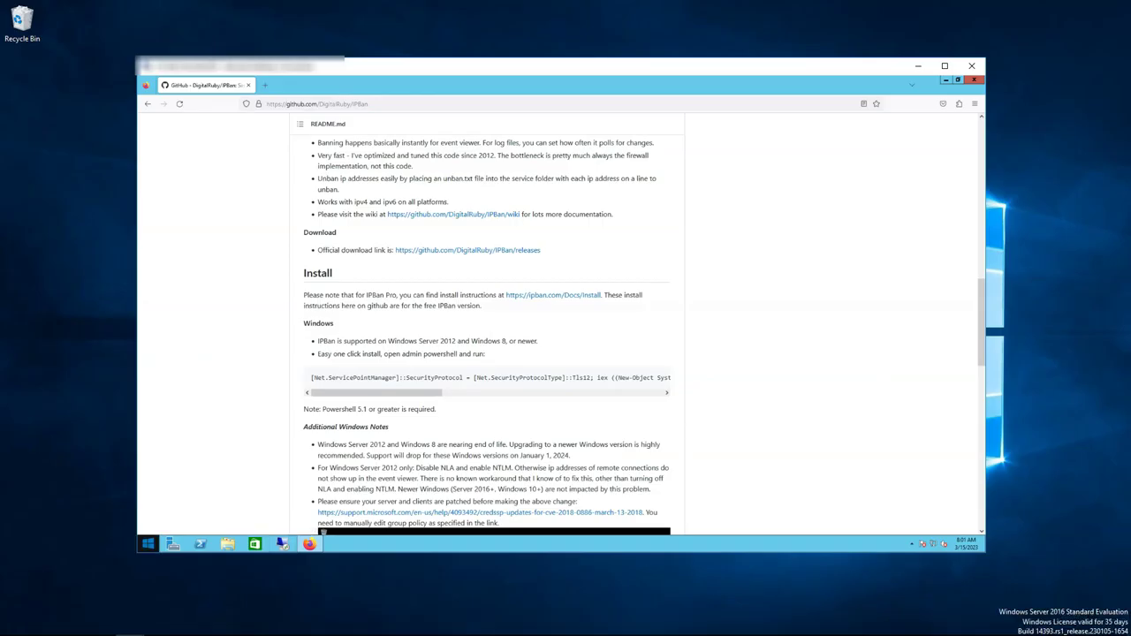
Run PowerShell 7 (x64) as administrator from a Start search for 'power'.
key(super)
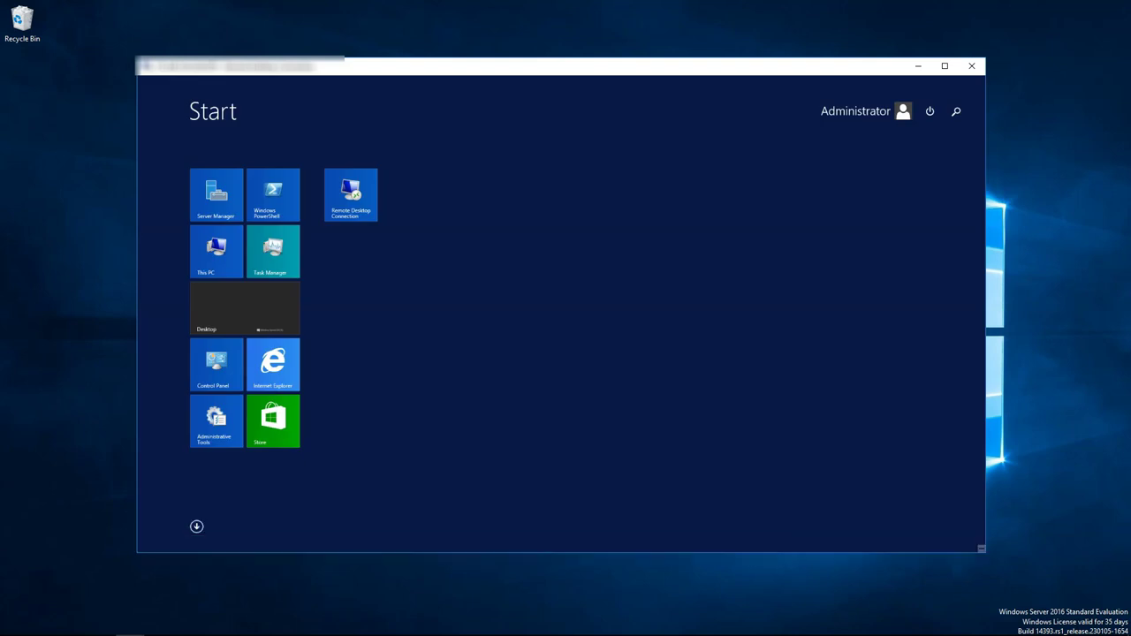
text(powerShell 7 (x64)
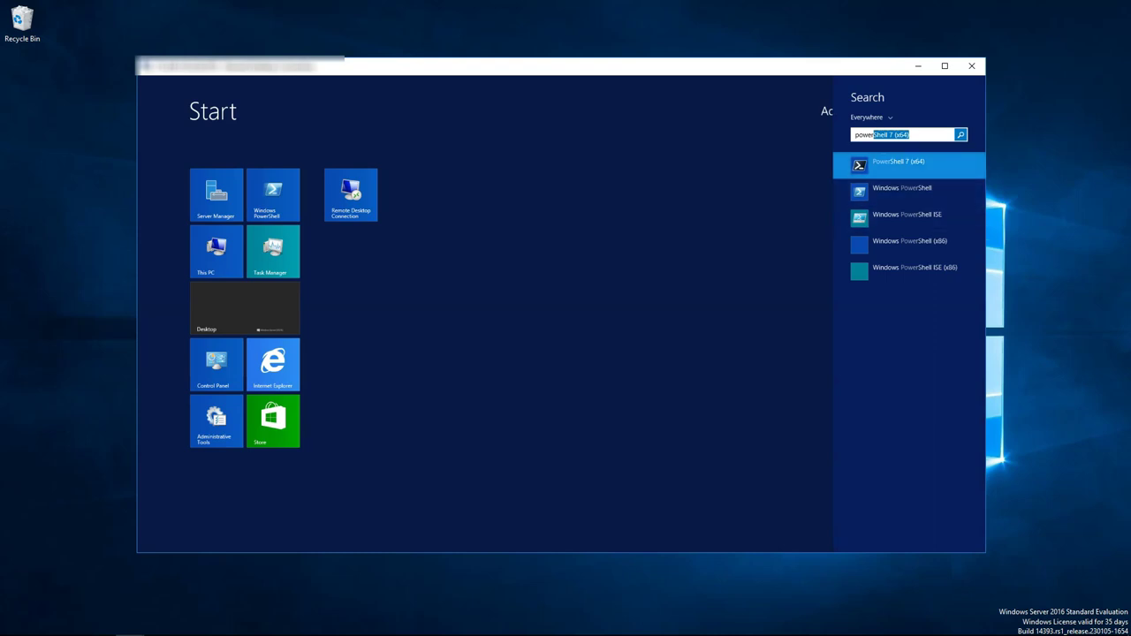
right_click(857, 164)
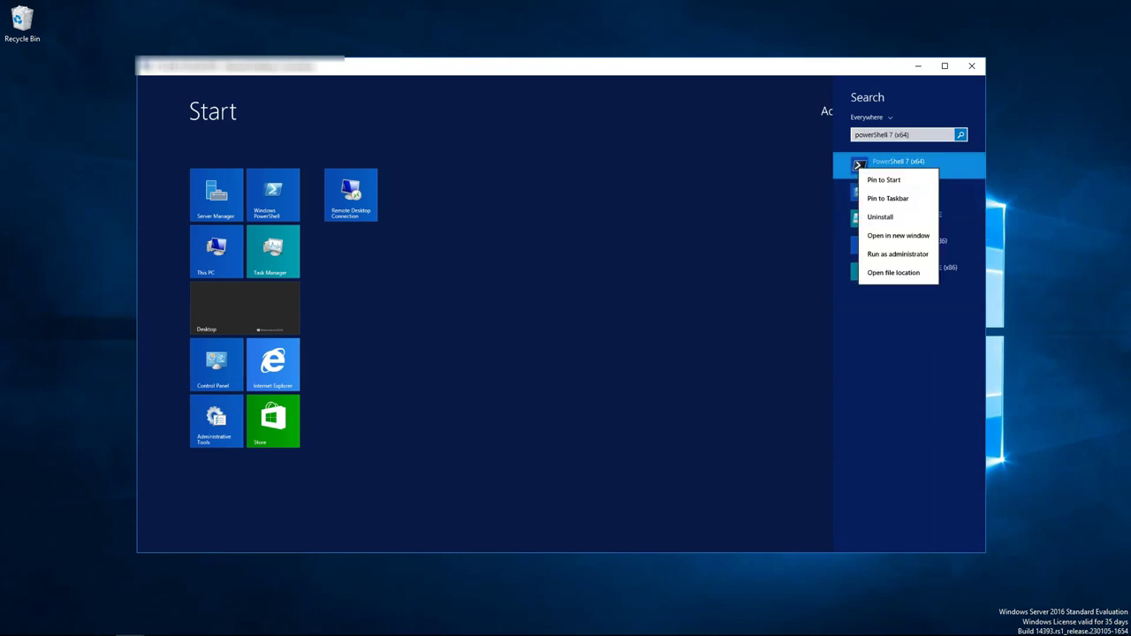
key(Down)
key(Down)
key(Down)
key(Down)
key(Down)
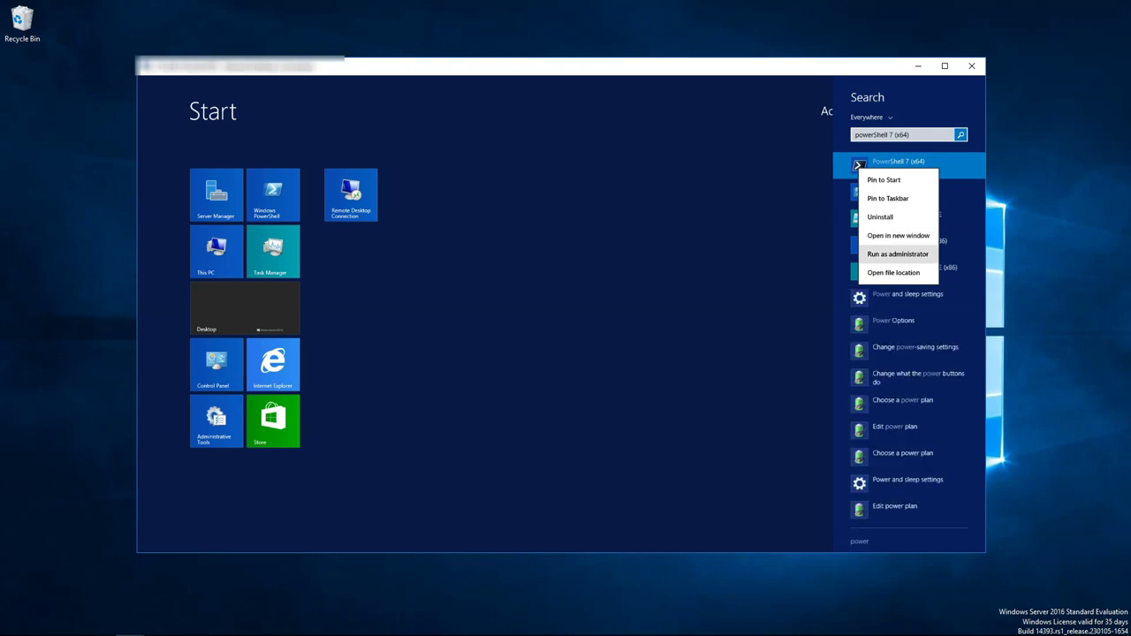
key(Return)
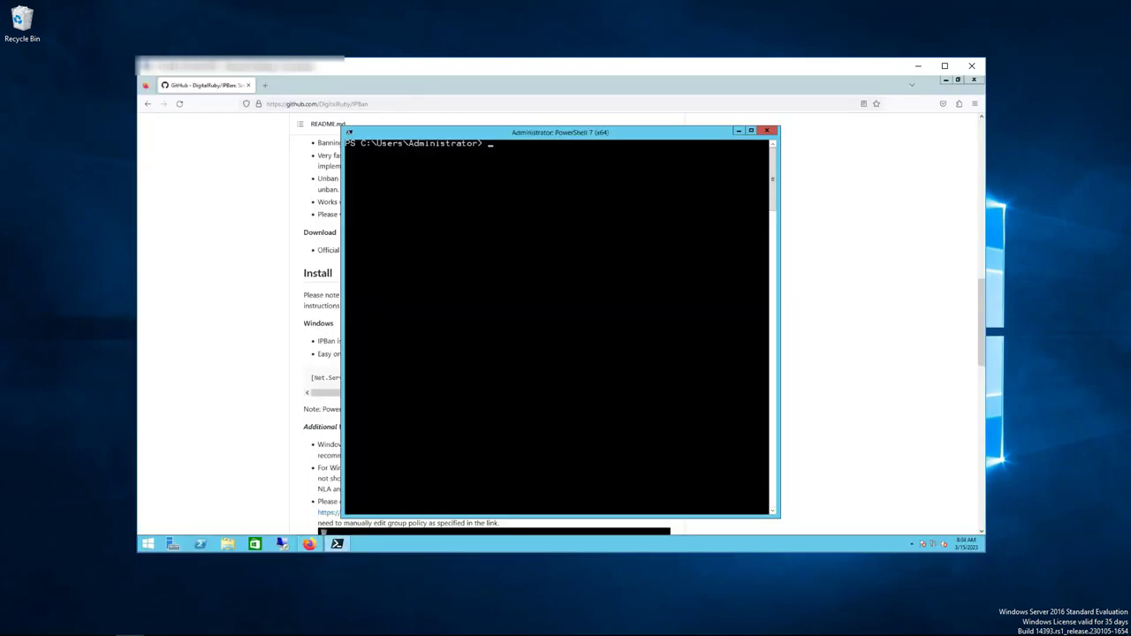
Run $PSVersionTable to confirm version 7.3.2, then bring the Firefox IPBan page forward.
text($)
right_click(565, 274)
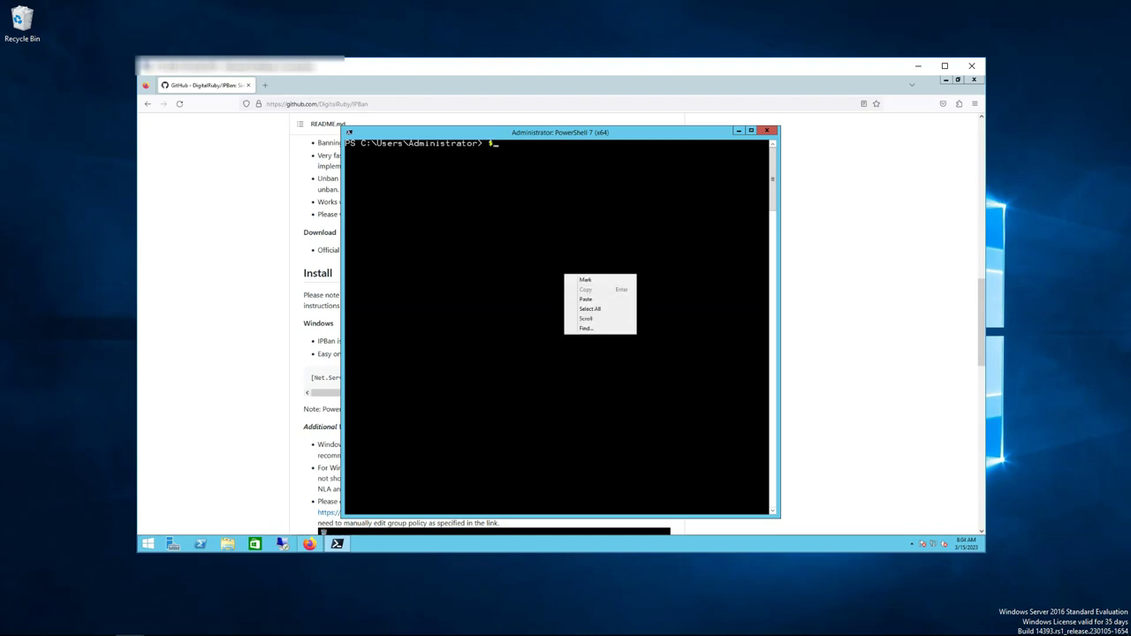
click(586, 298)
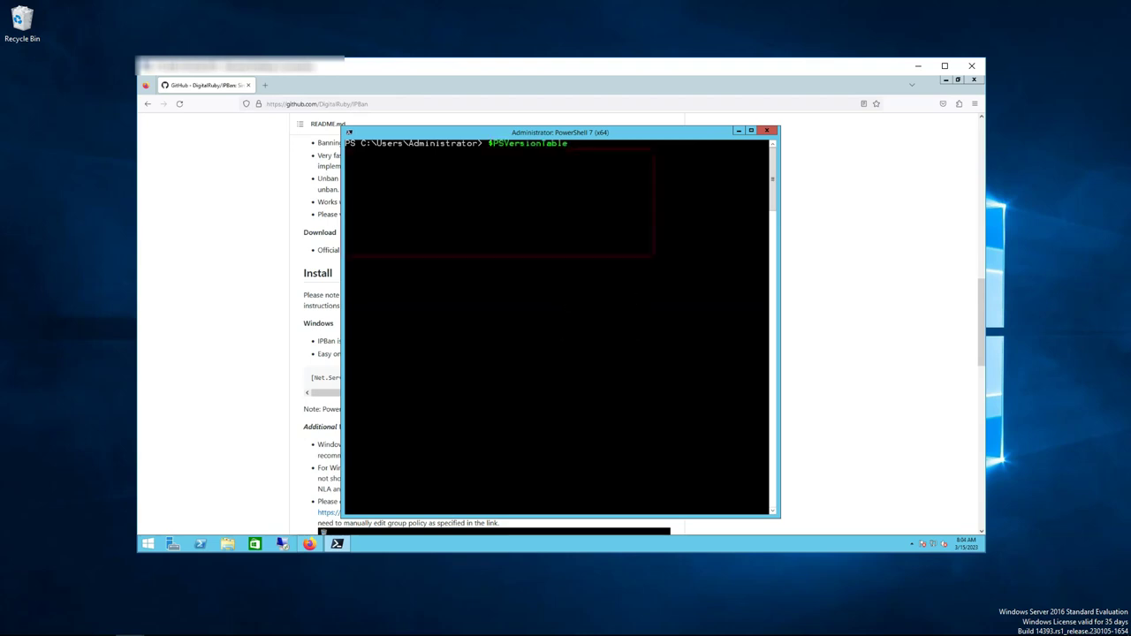
key(Return)
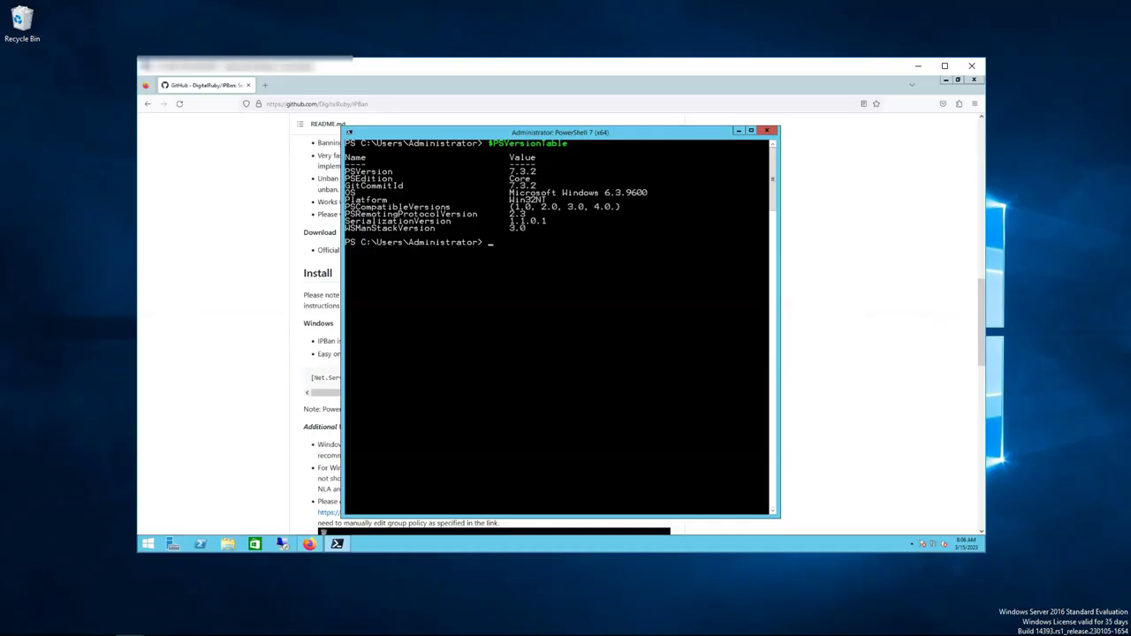
click(322, 532)
mouse_move(659, 377)
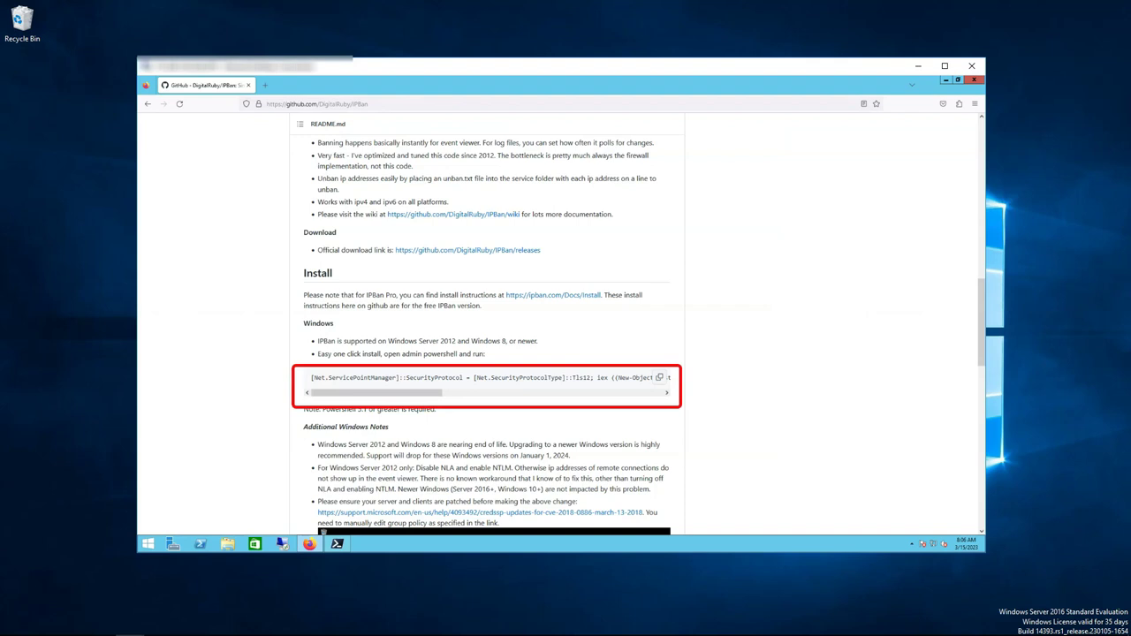
Copy the README's one-line IPBan install command and paste it at the PowerShell 7 prompt.
click(659, 378)
click(337, 544)
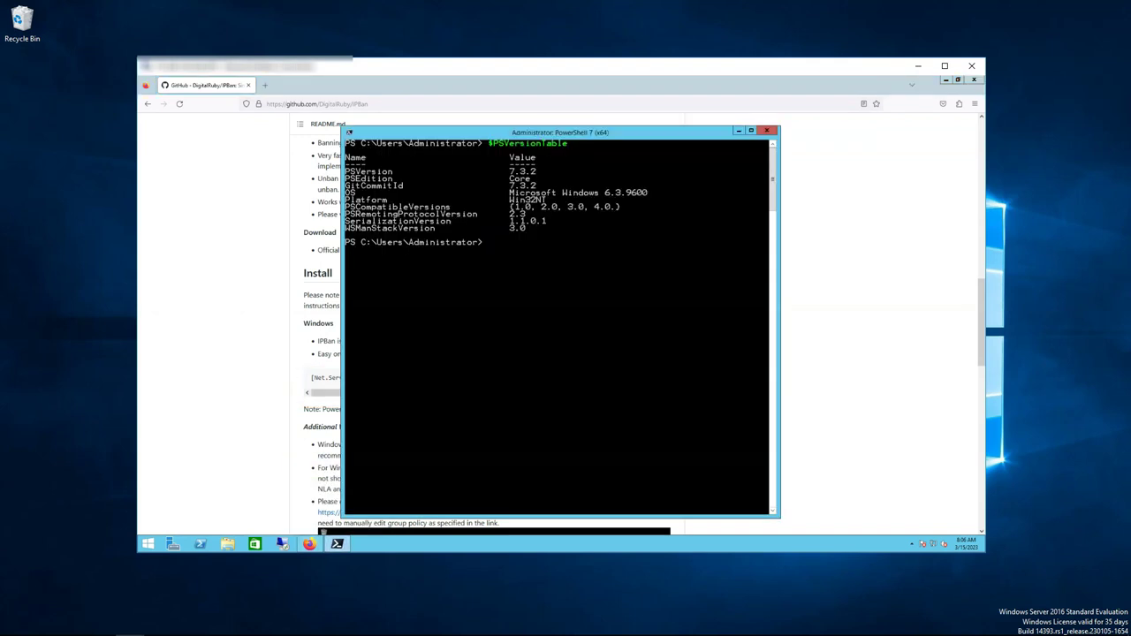
right_click(466, 297)
click(495, 322)
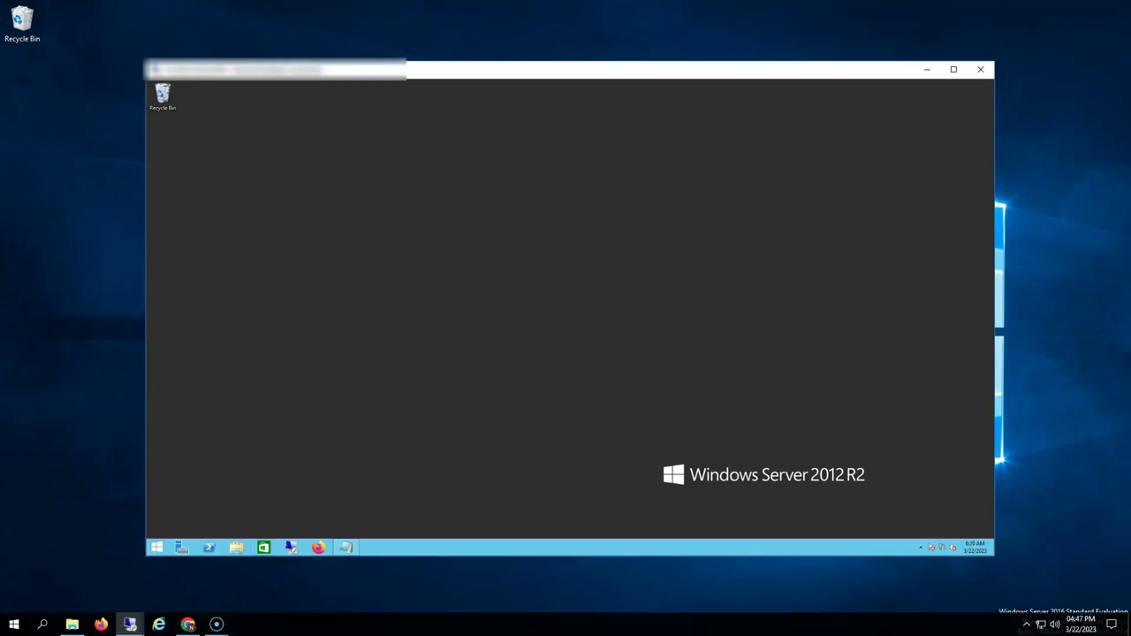
Open Control Panel through a Start screen search for 'control panel'.
click(156, 547)
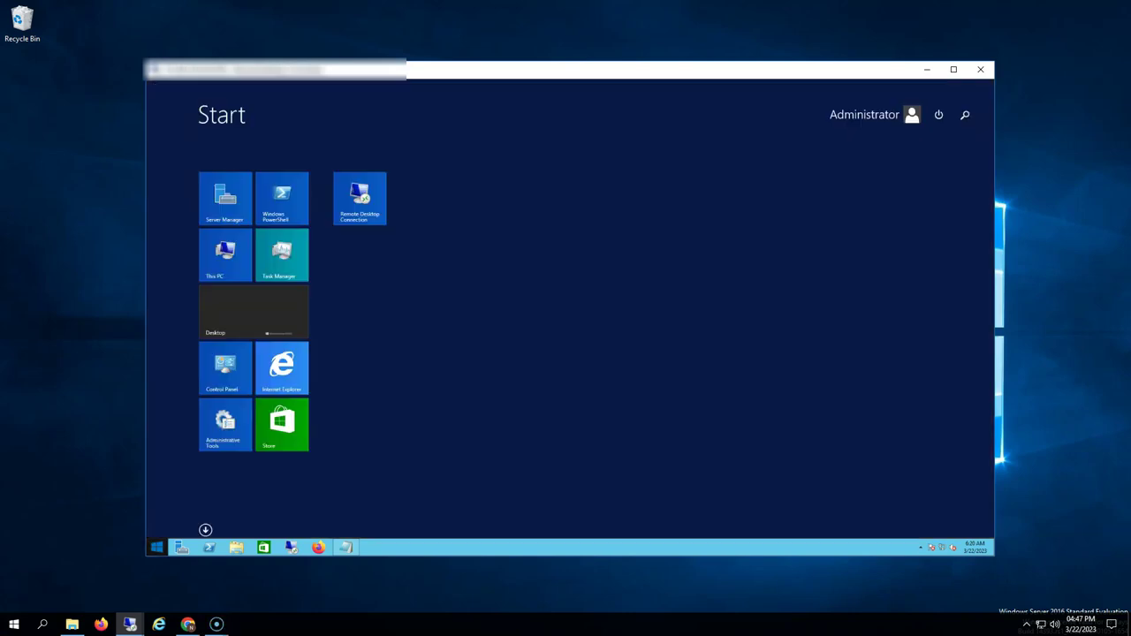
text(control panel)
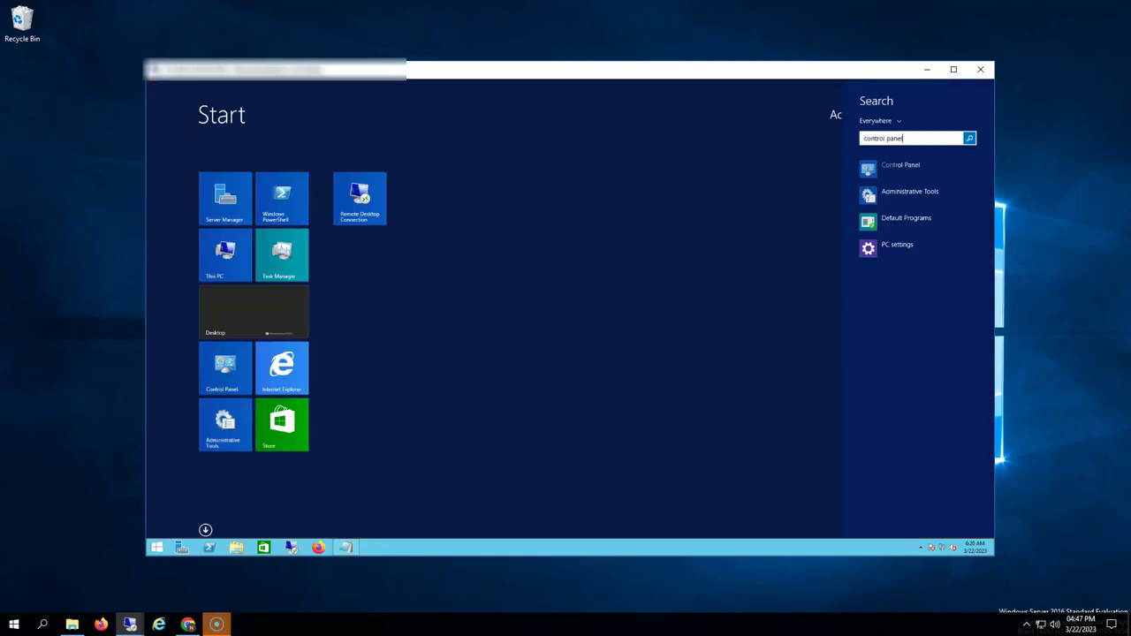
key(Down)
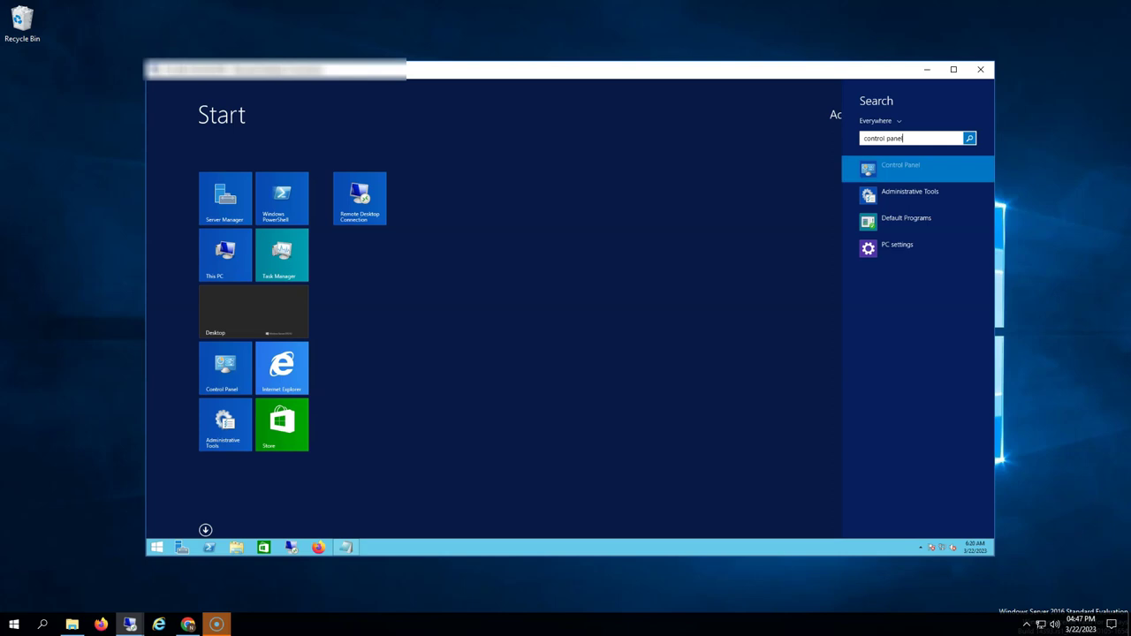
key(Return)
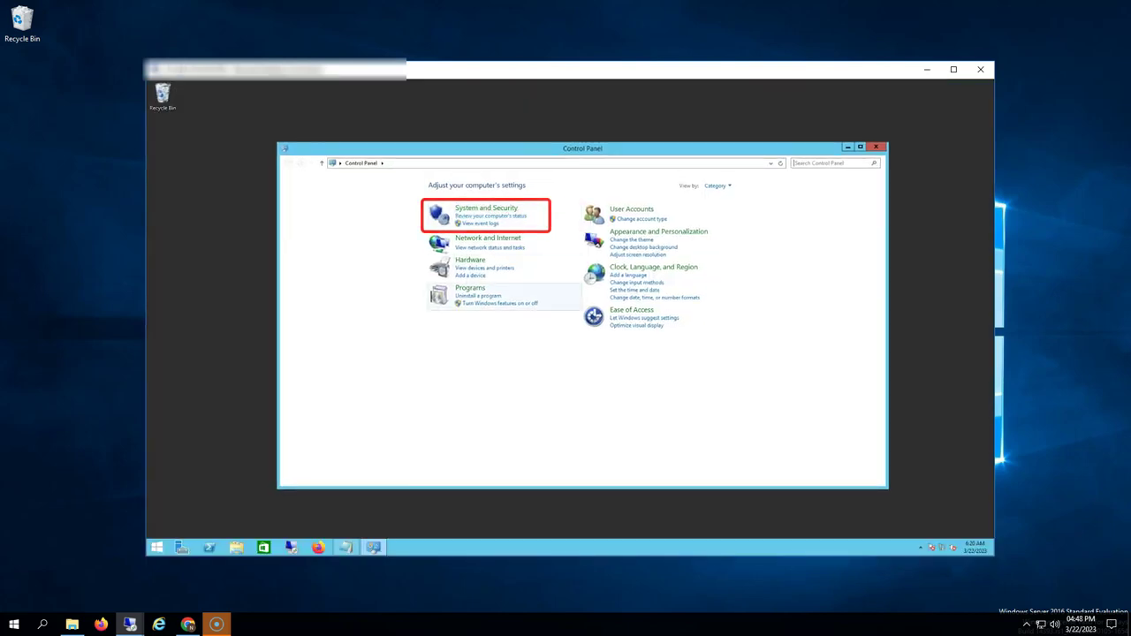
Go through System and Security to Windows Firewall and open its Advanced settings.
click(486, 209)
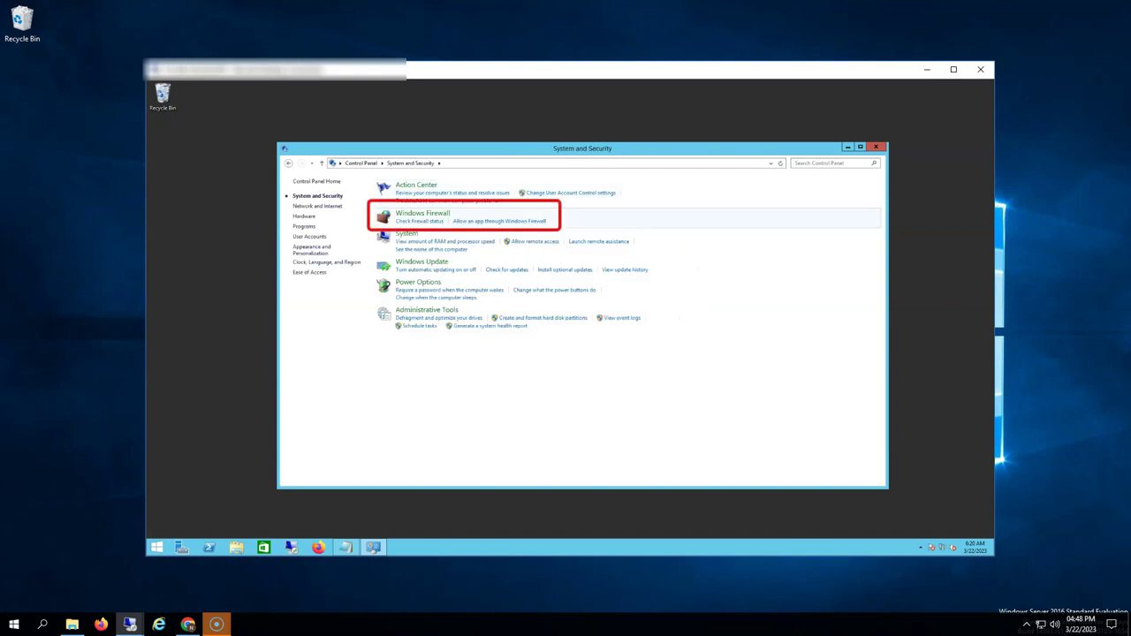
click(422, 213)
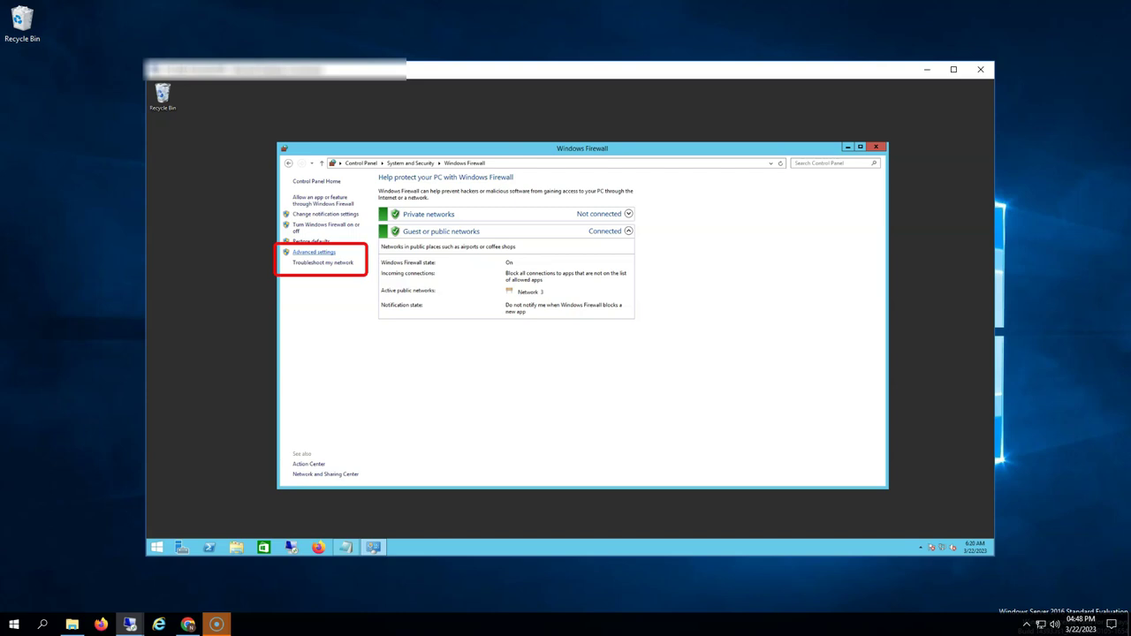
click(313, 251)
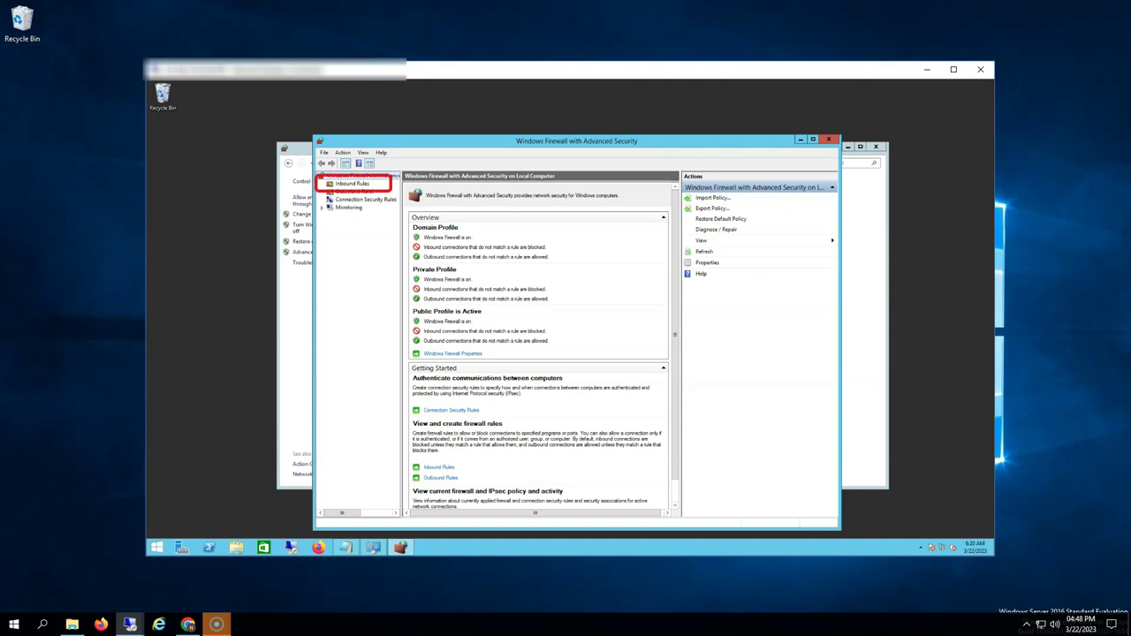
Show Inbound Rules, scroll to the IPBan_Block_0 rule and bring up its context menu.
click(351, 183)
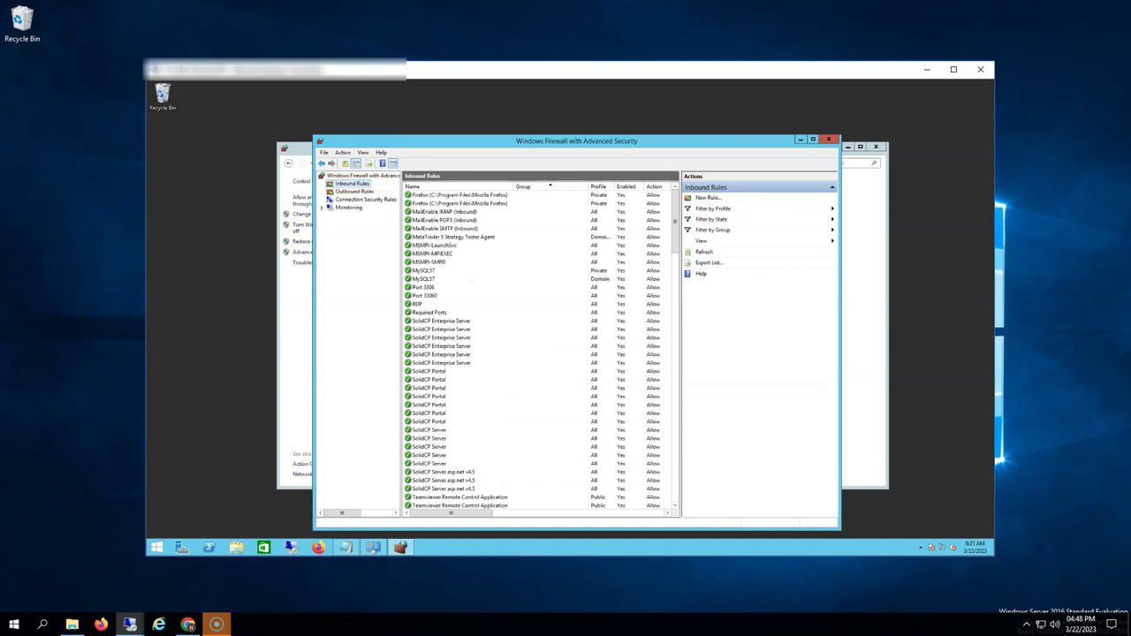
click(432, 254)
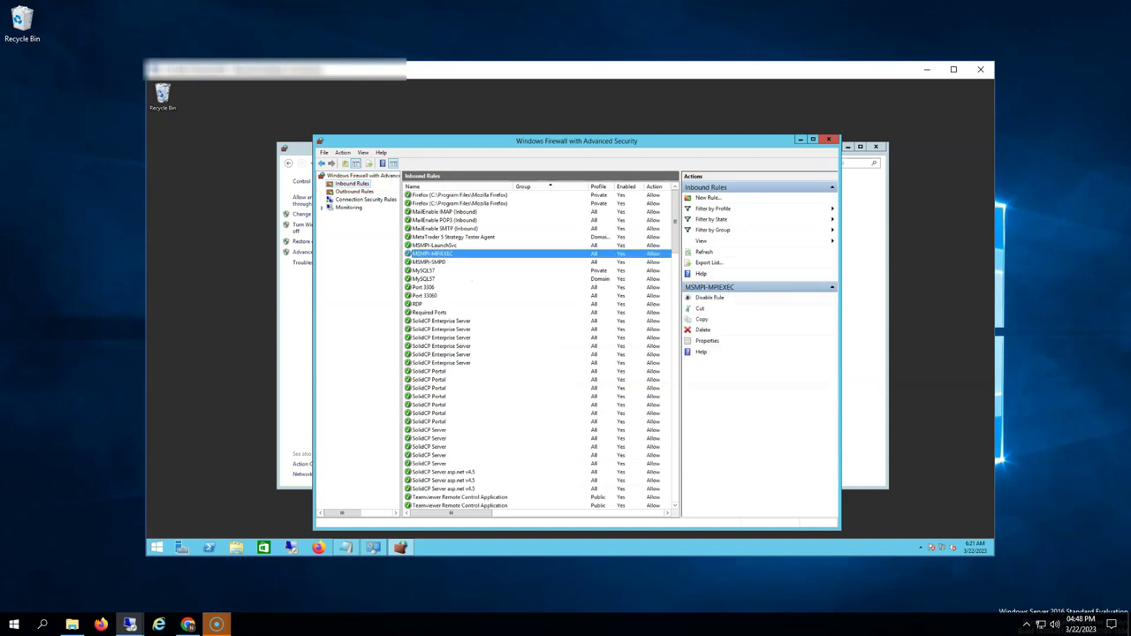
scroll(539, 349, down, 1)
scroll(539, 349, down, 2)
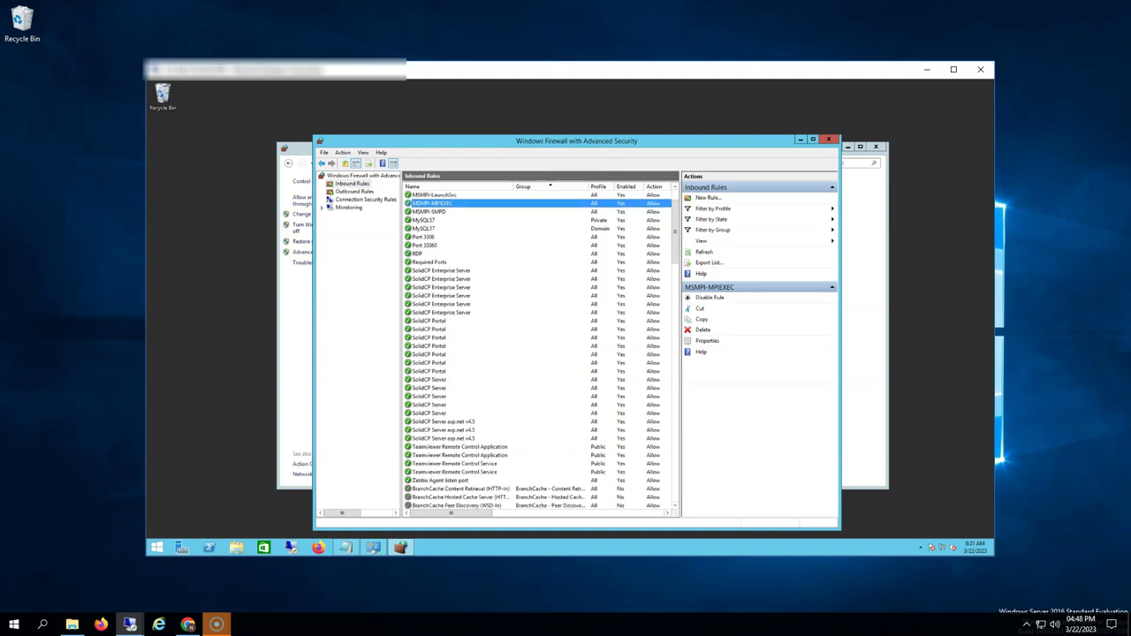
scroll(539, 349, down, 2)
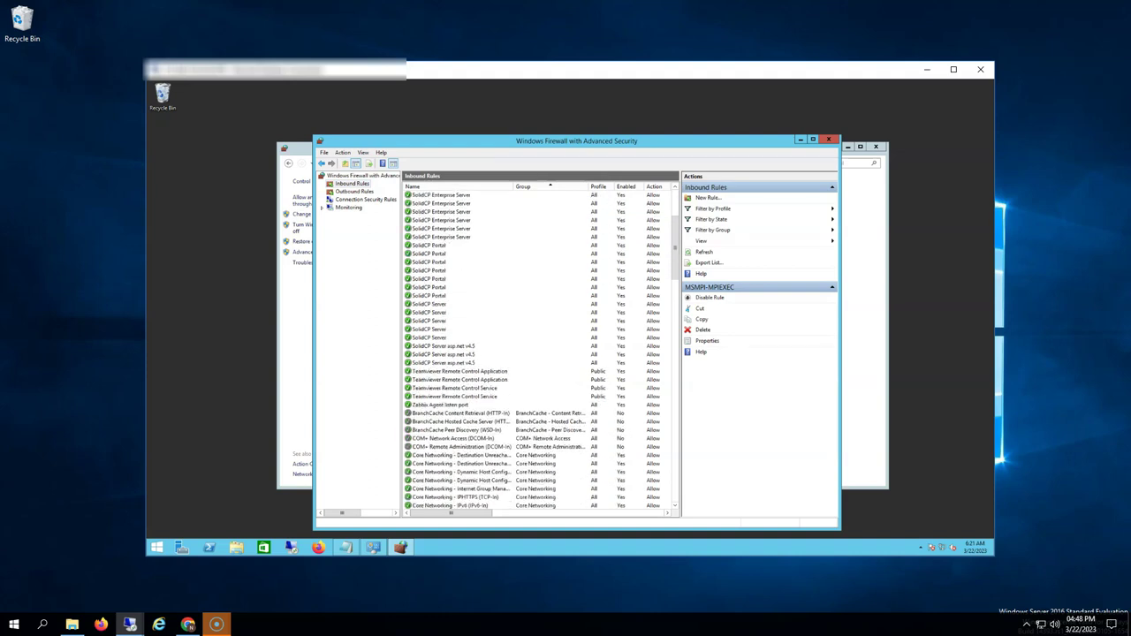
scroll(539, 349, down, 15)
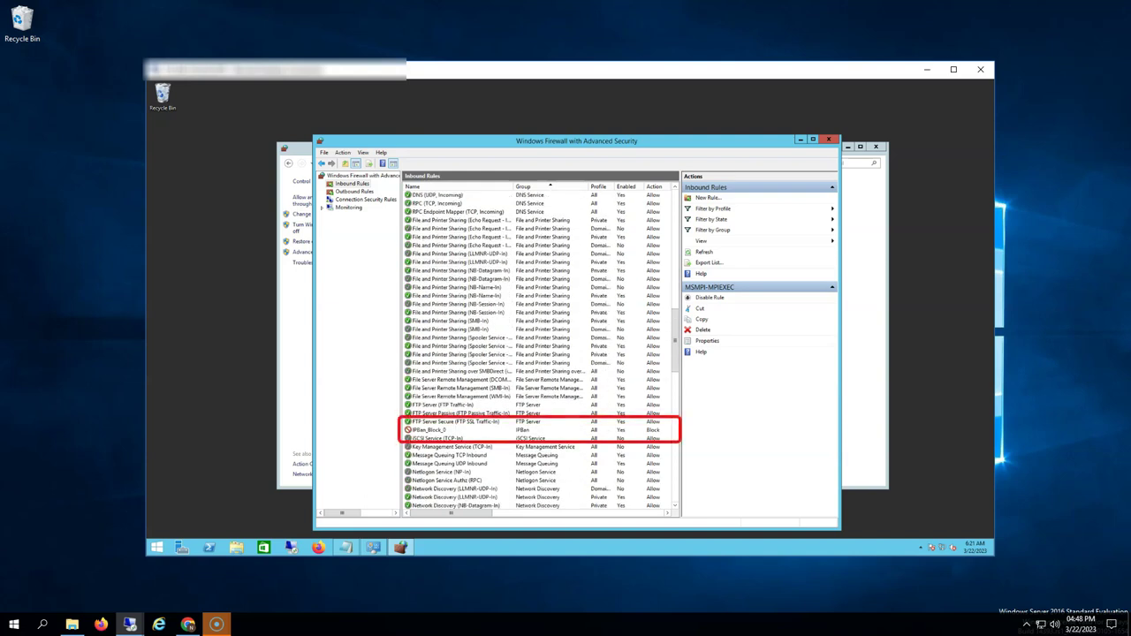
click(433, 430)
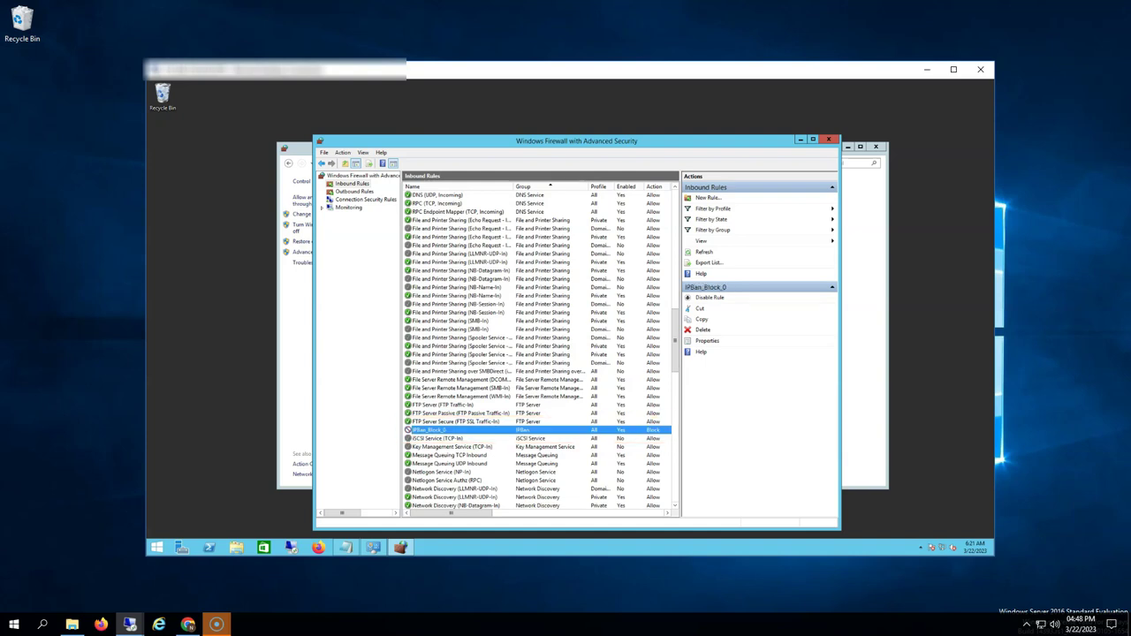
right_click(480, 430)
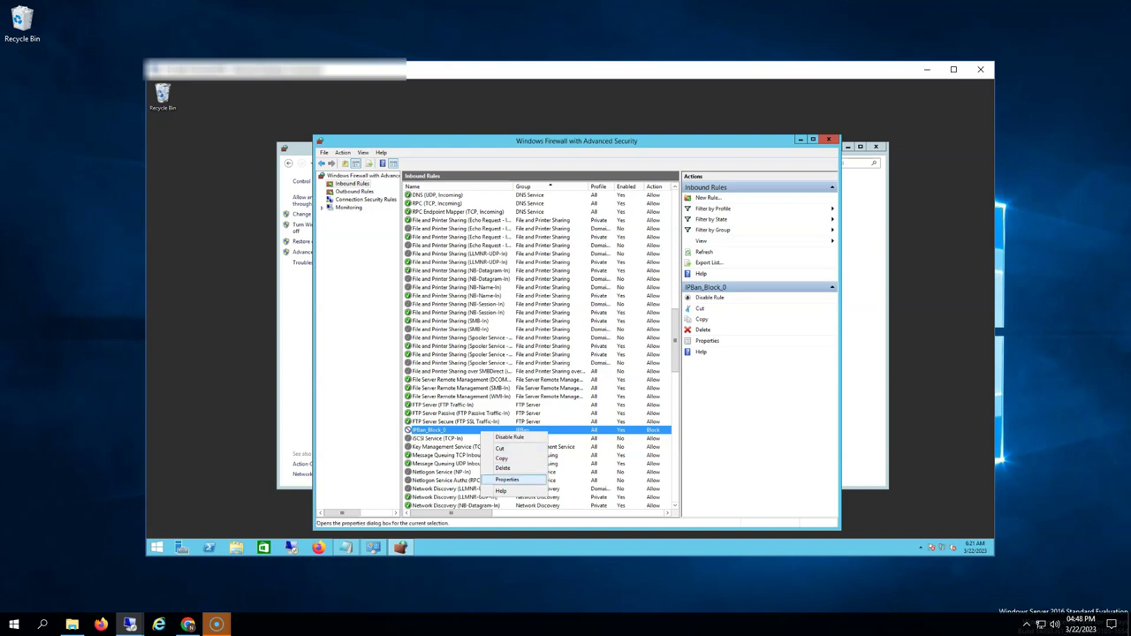
Open IPBan_Block_0's Properties and select blocked remote address 45.227.254.55 in its scope.
click(508, 479)
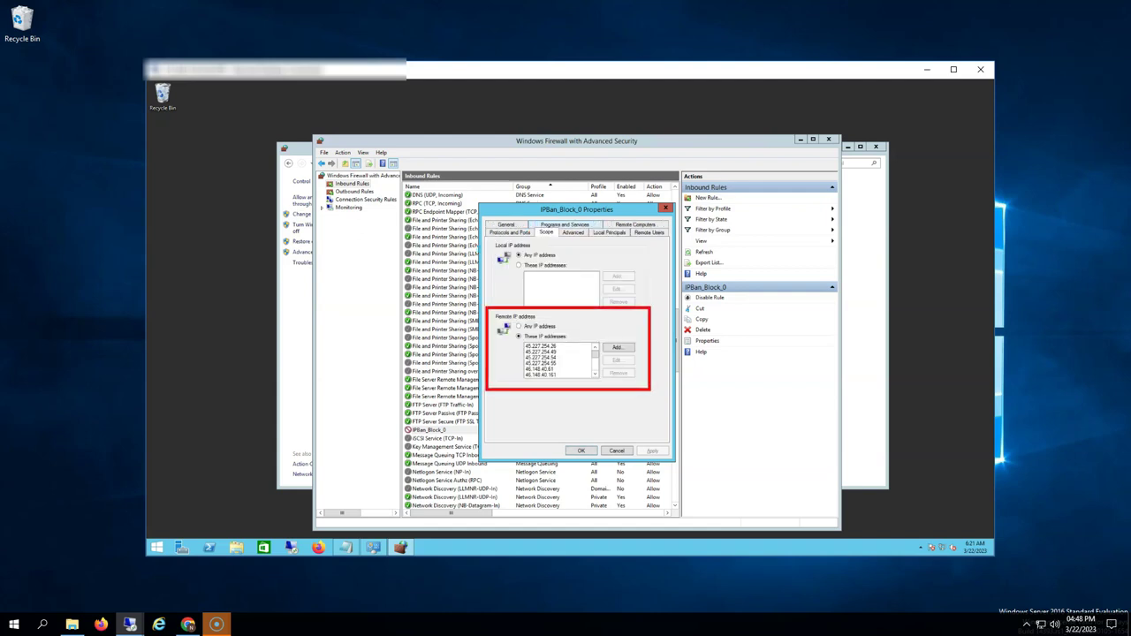
click(548, 363)
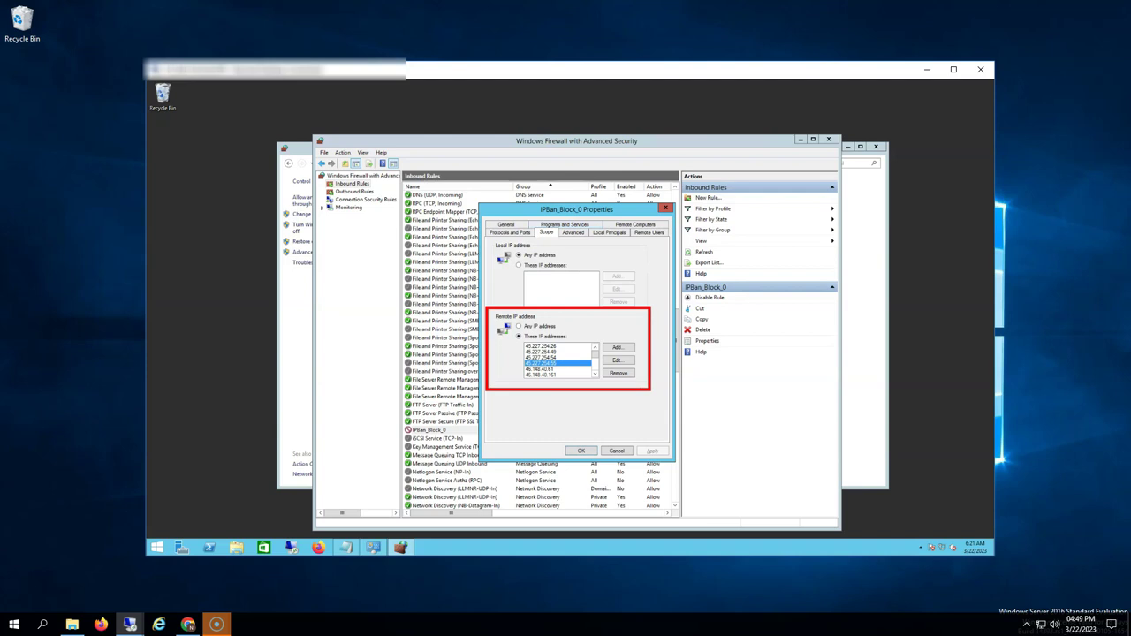